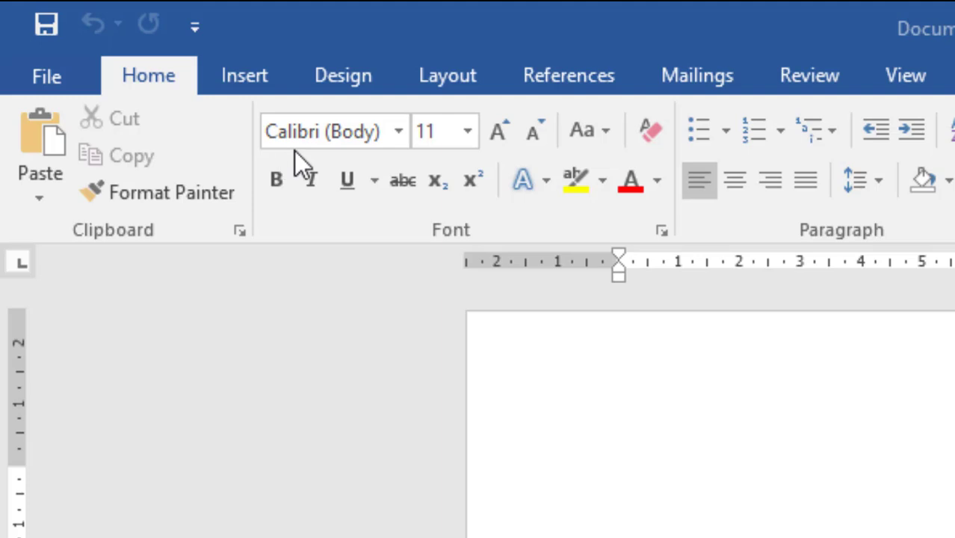
Step: Choose the Baskerville Old Face font and write the line "MY OFFICE TUTOR CHANNEL" in the blank document
{"action": "left_click", "coordinate": [397, 135]}
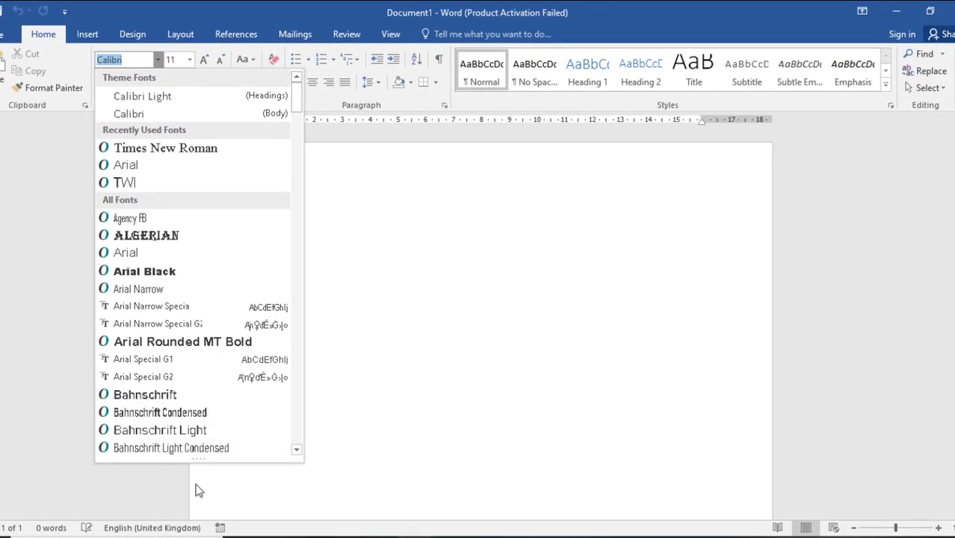
{"action": "scroll", "coordinate": [215, 383], "scroll_direction": "down", "scroll_amount": 4}
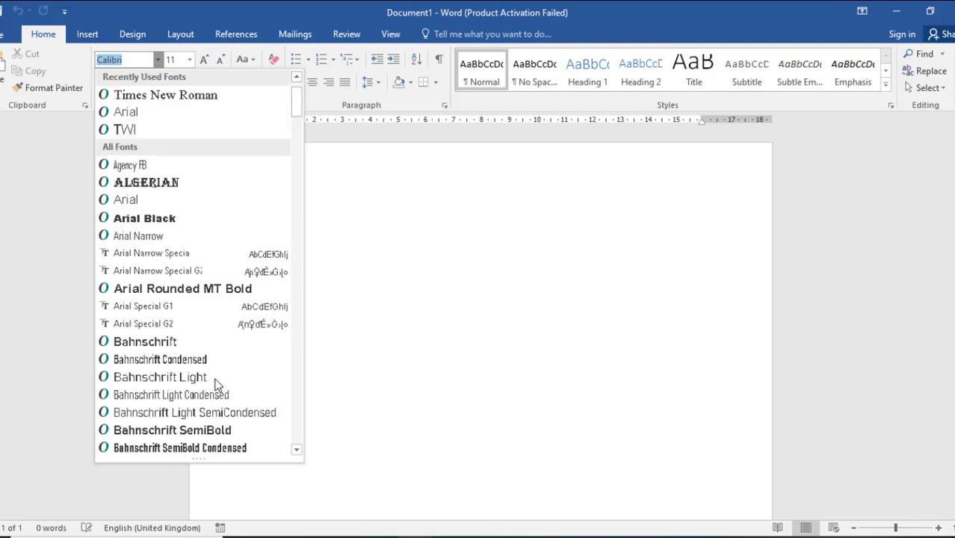
{"action": "scroll", "coordinate": [216, 384], "scroll_direction": "down", "scroll_amount": 2}
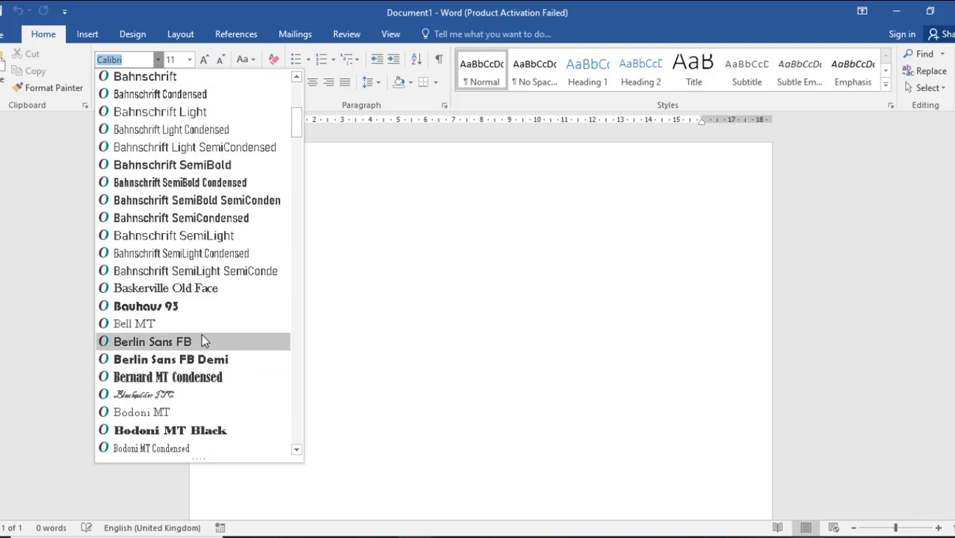
{"action": "left_click", "coordinate": [198, 289]}
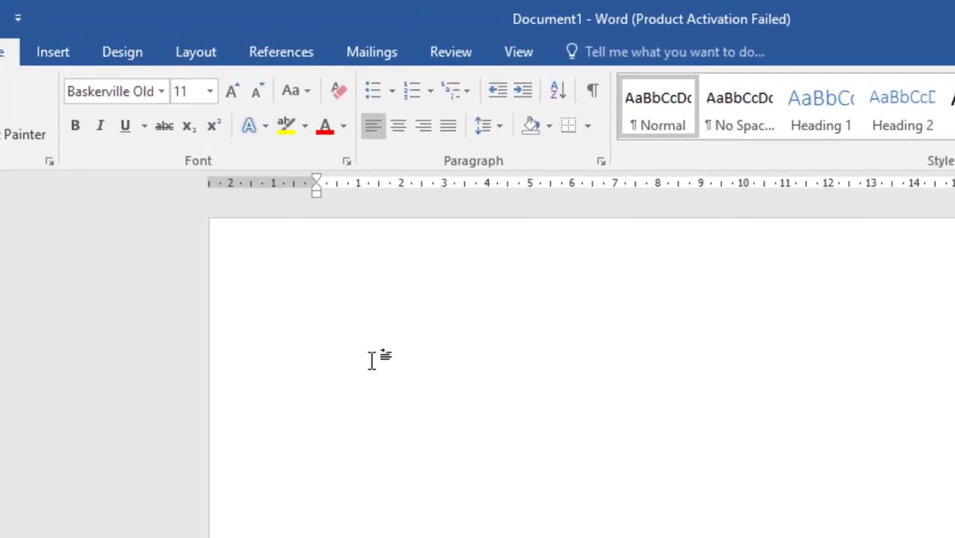
{"action": "type", "text": "MY OFFICE TUTOR CHANNEL"}
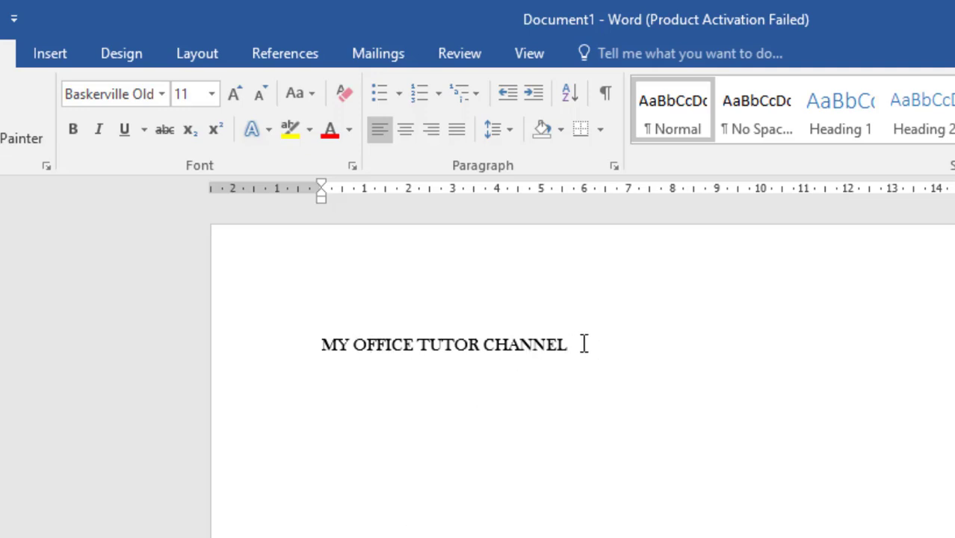
Step: Format the whole title line in Arial Black at font size 24
{"action": "left_click_drag", "start_coordinate": [582, 344], "coordinate": [317, 353]}
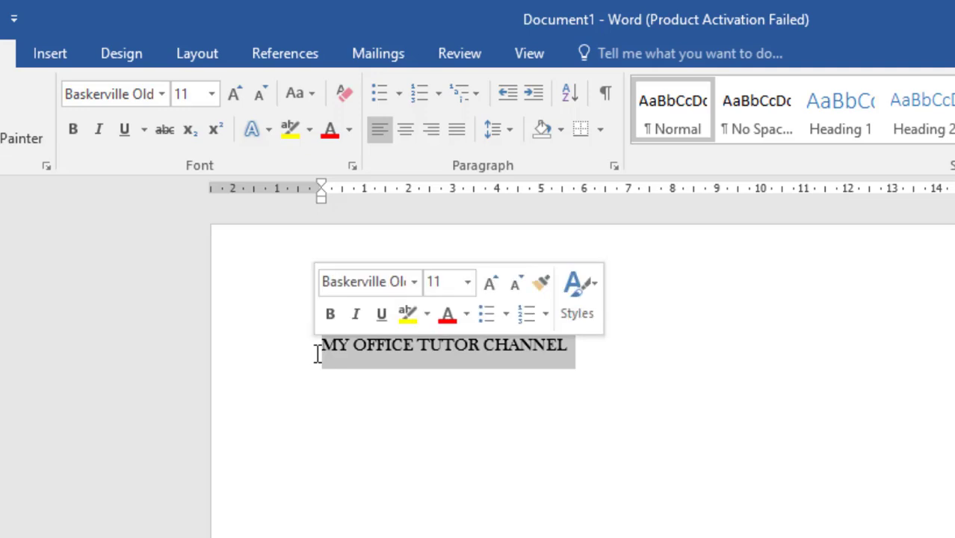
{"action": "left_click", "coordinate": [160, 96]}
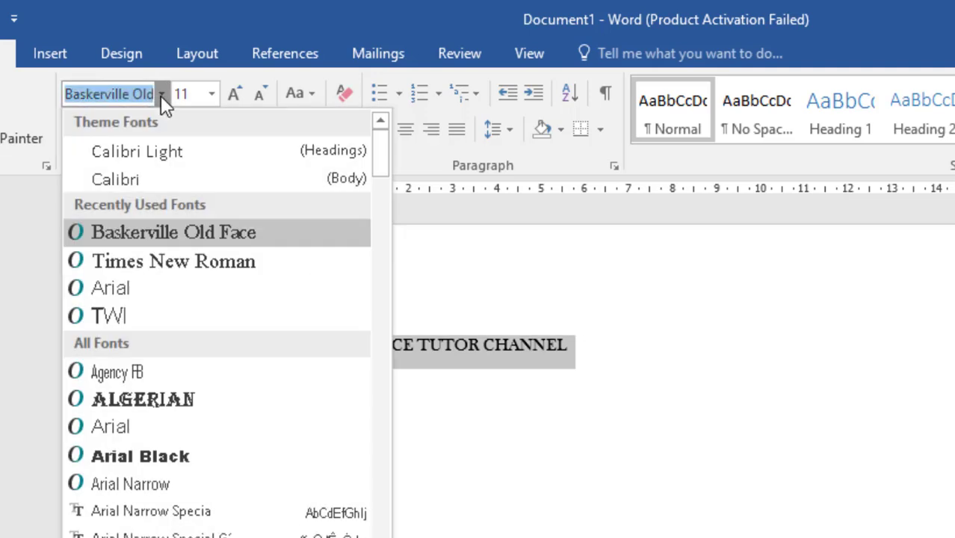
{"action": "left_click", "coordinate": [167, 457]}
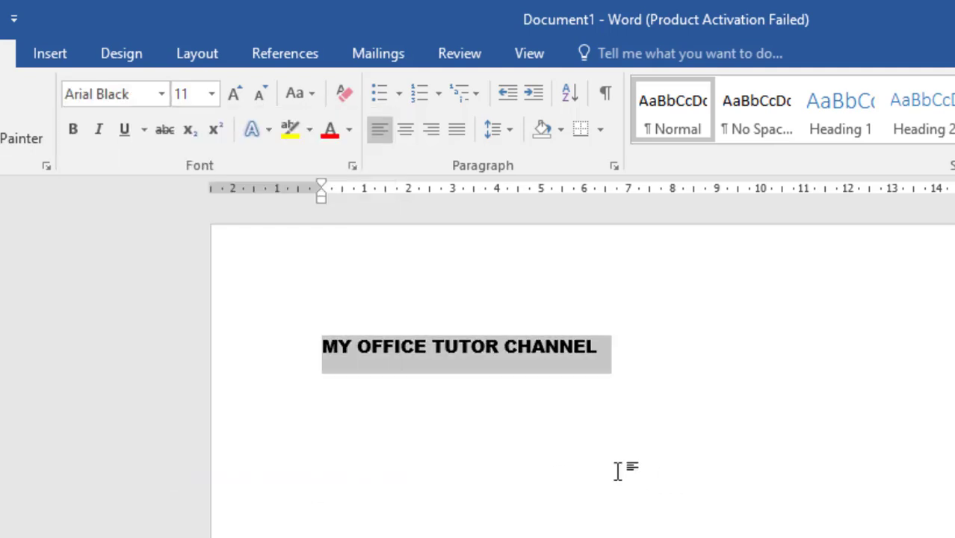
{"action": "left_click", "coordinate": [215, 100]}
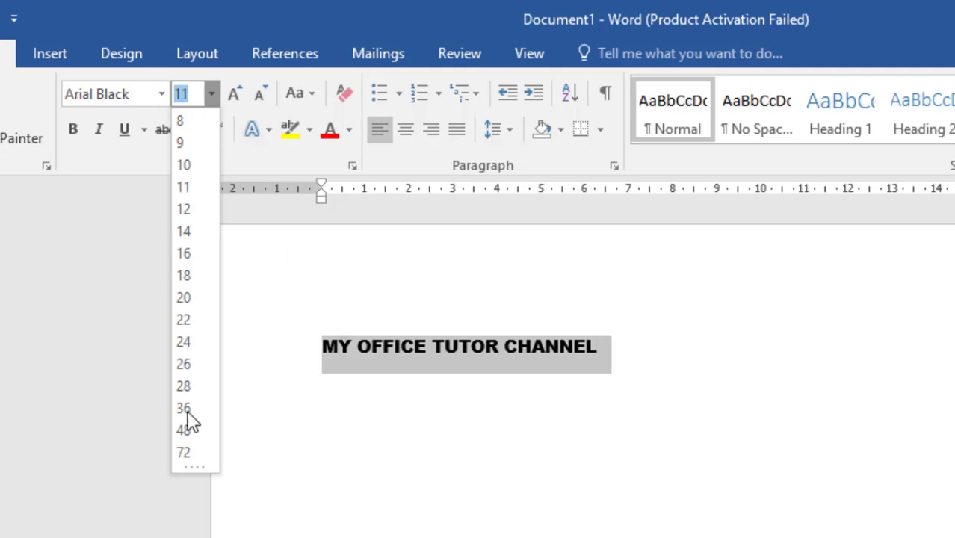
{"action": "left_click", "coordinate": [184, 343]}
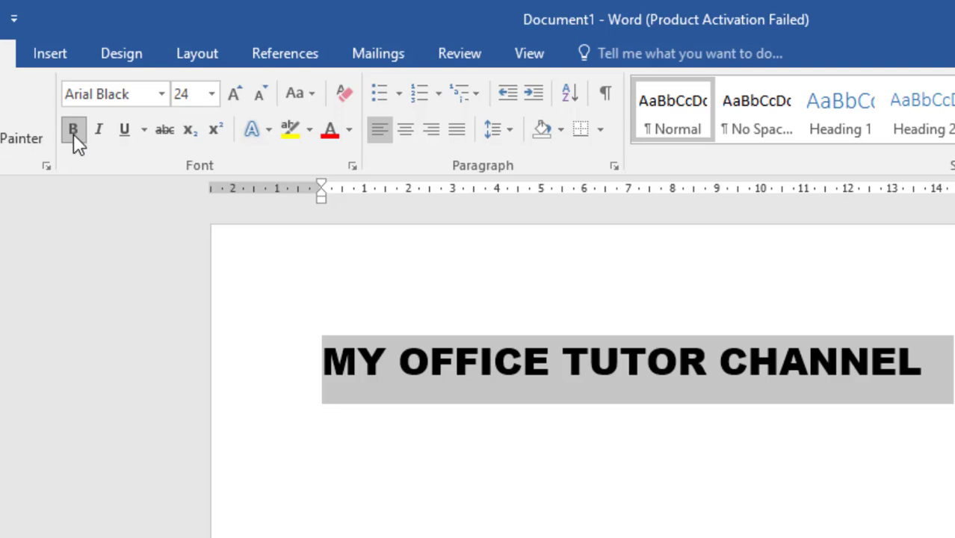
Step: Change the title line's font to Calibri Light
{"action": "left_click", "coordinate": [162, 94]}
{"action": "left_click", "coordinate": [150, 182]}
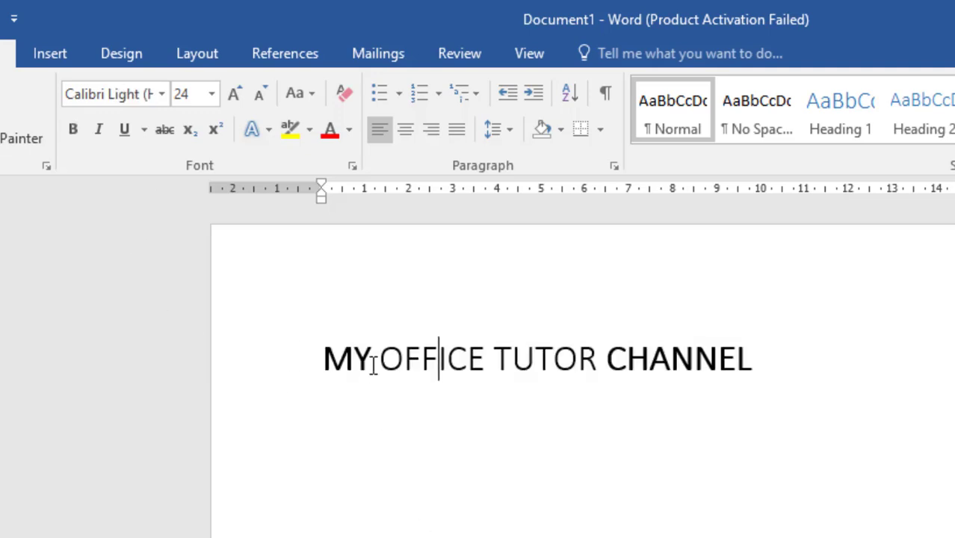
{"action": "left_click_drag", "start_coordinate": [331, 368], "coordinate": [684, 377]}
{"action": "left_click", "coordinate": [682, 365]}
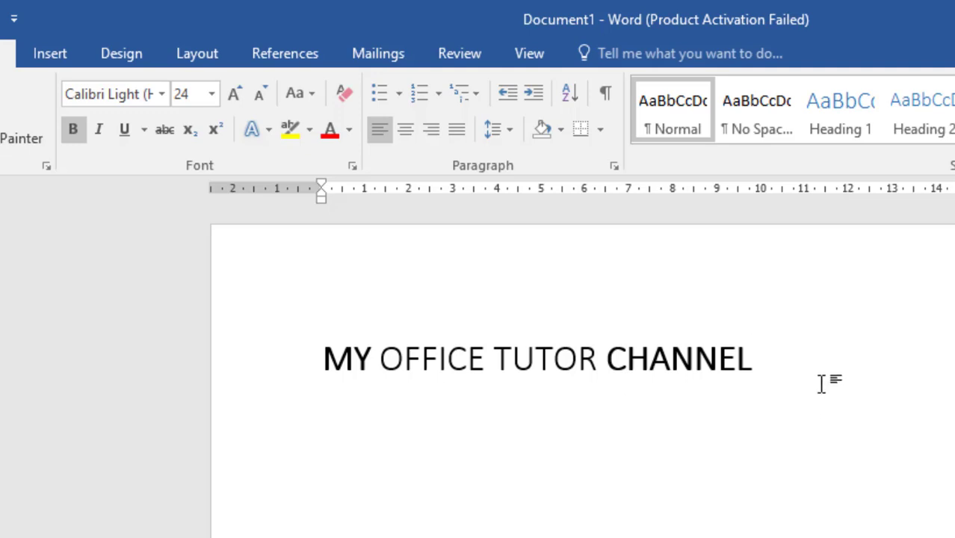
Step: Make the entire title line uniformly bold, and italicize and underline it
{"action": "left_click_drag", "start_coordinate": [819, 382], "coordinate": [322, 389]}
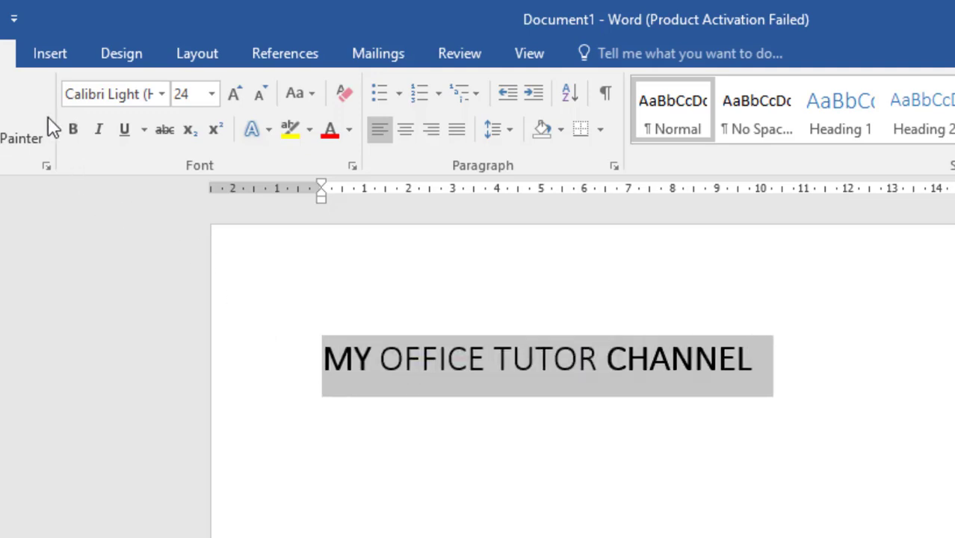
{"action": "left_click", "coordinate": [74, 142]}
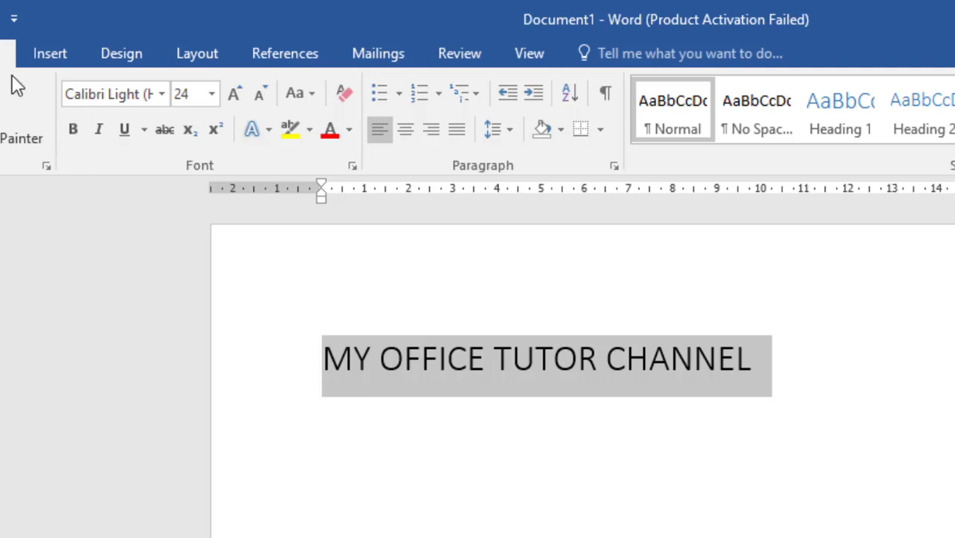
{"action": "left_click", "coordinate": [72, 138]}
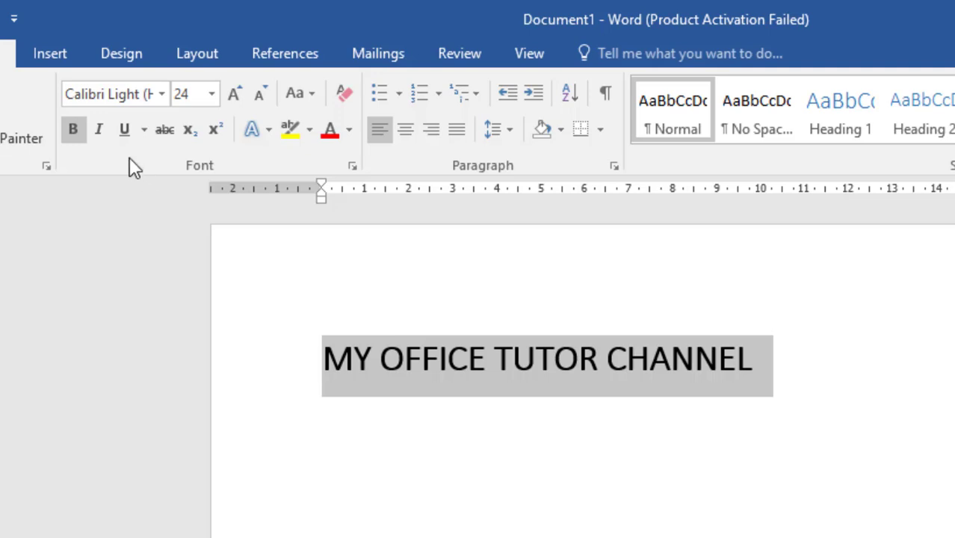
{"action": "left_click", "coordinate": [100, 133]}
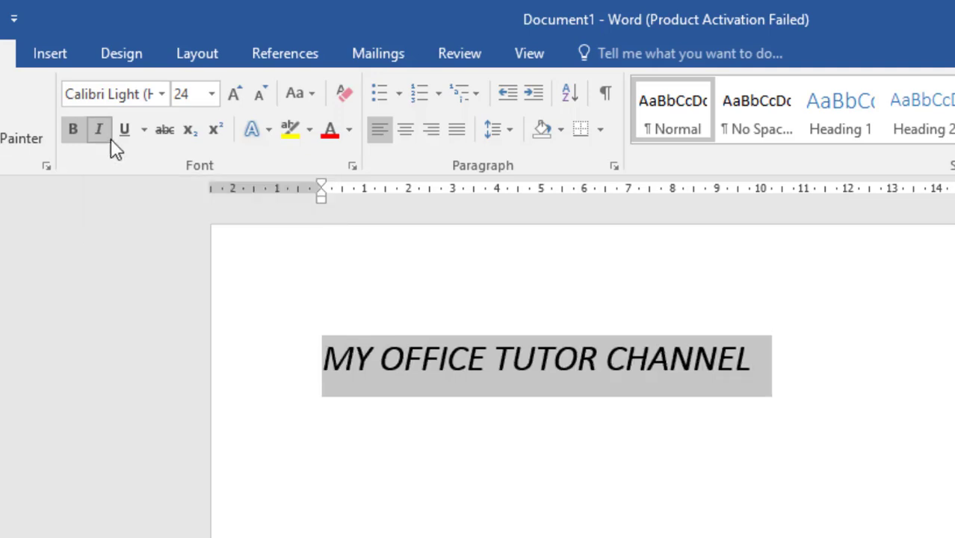
{"action": "left_click", "coordinate": [119, 131]}
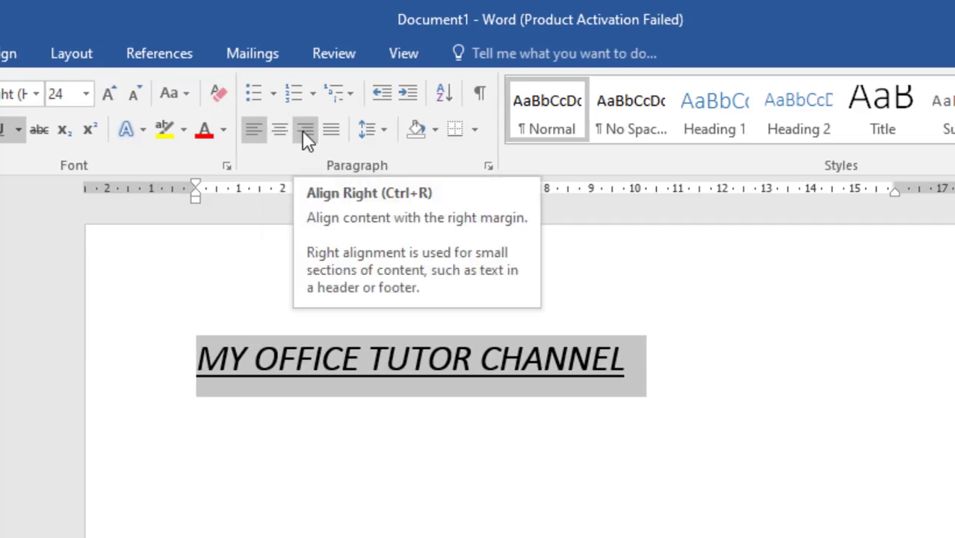
Step: Apply left, centre and right alignment to the title line in turn, finishing with justified alignment
{"action": "left_click", "coordinate": [329, 133]}
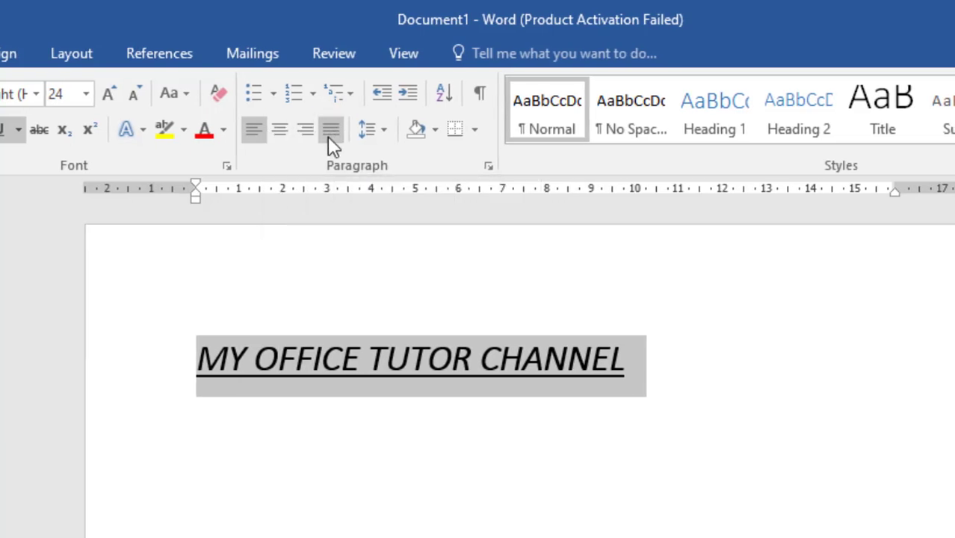
{"action": "left_click", "coordinate": [255, 126]}
{"action": "left_click", "coordinate": [273, 128]}
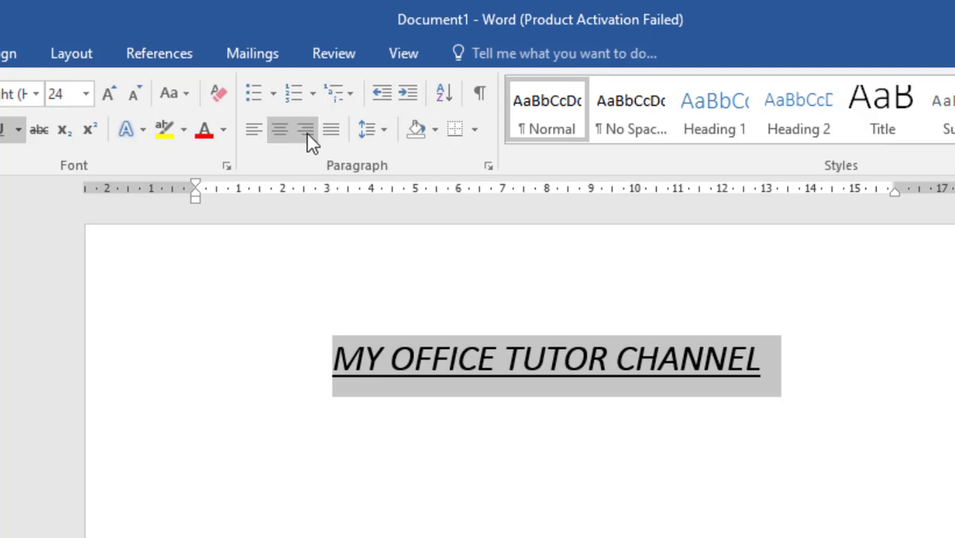
{"action": "left_click", "coordinate": [306, 130]}
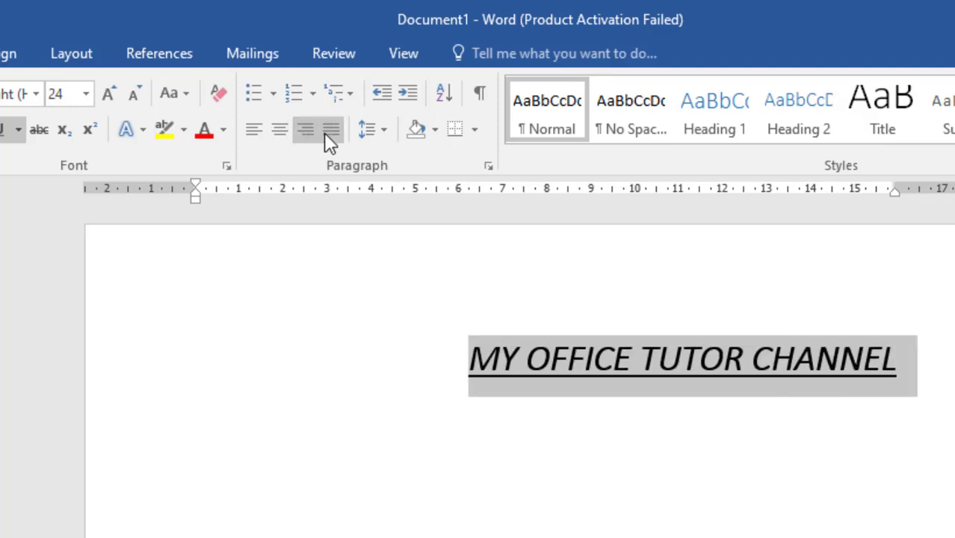
{"action": "left_click", "coordinate": [325, 134]}
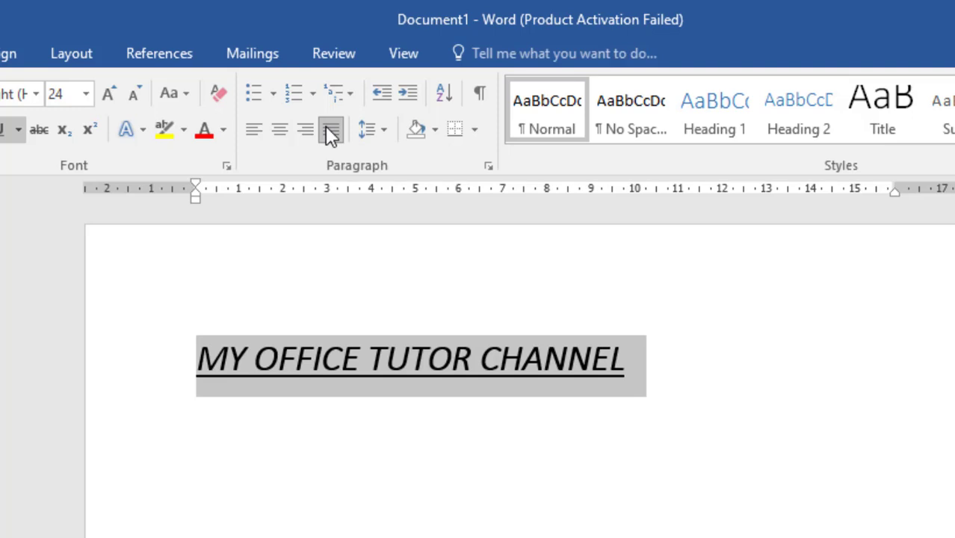
{"action": "left_click", "coordinate": [327, 128]}
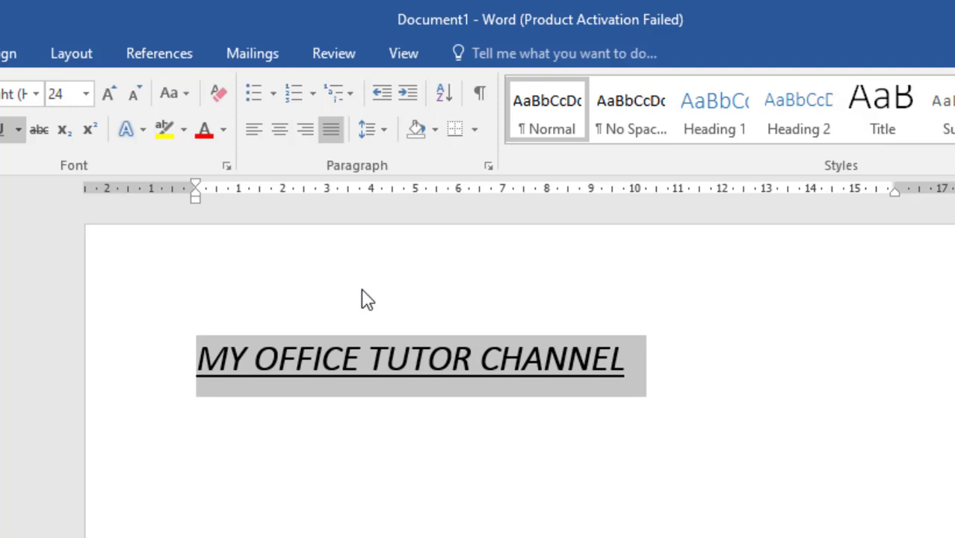
Step: View the title paragraph's line spacing choices and its indent and spacing settings, and close them without applying a change
{"action": "left_click", "coordinate": [387, 133]}
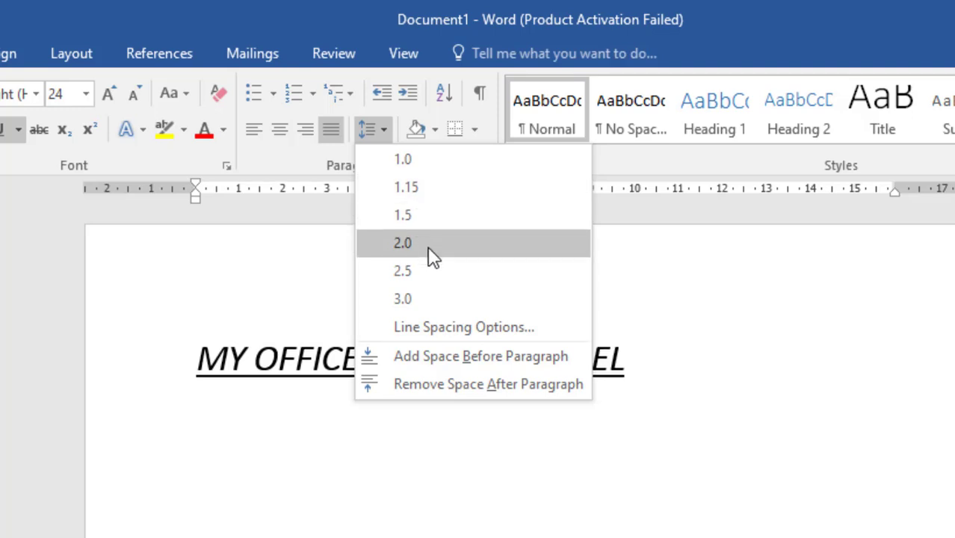
{"action": "left_click", "coordinate": [462, 333]}
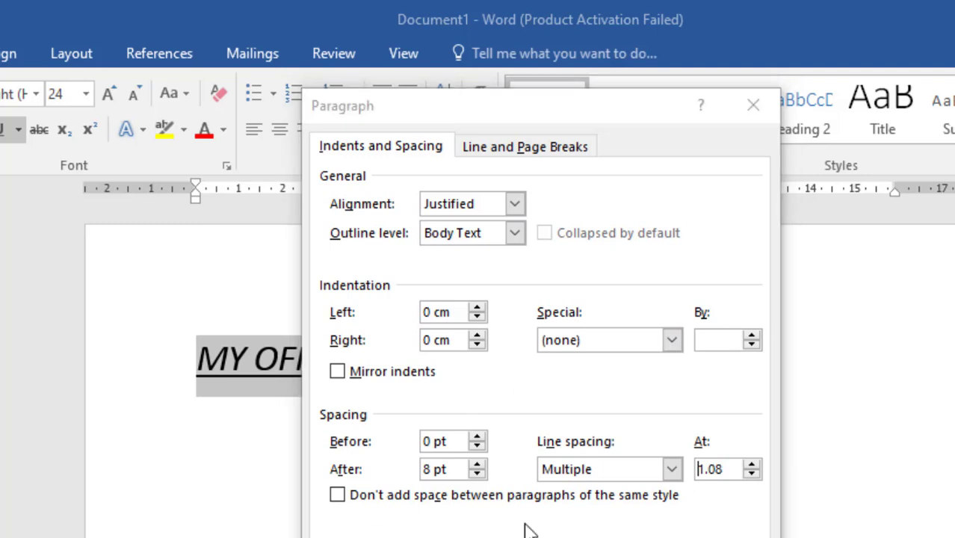
{"action": "key", "text": "Escape"}
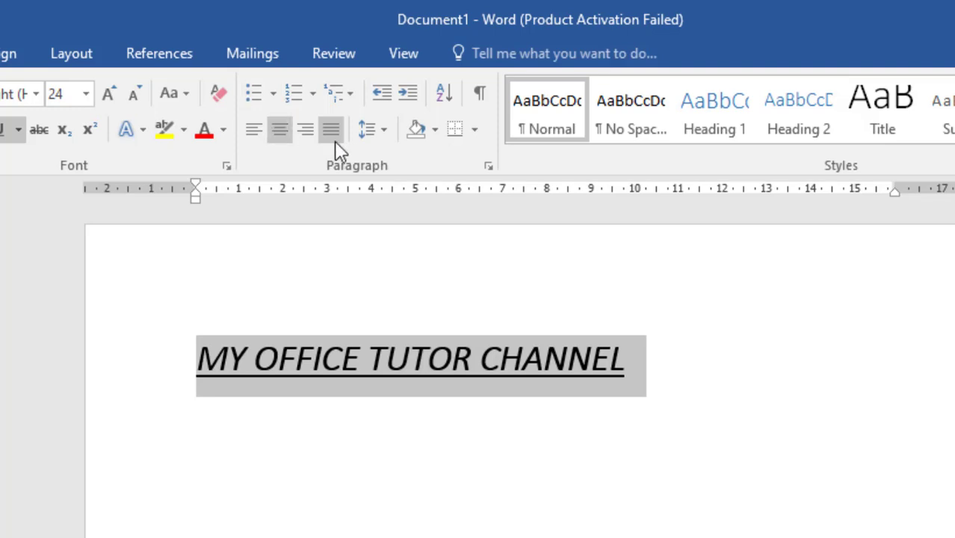
Step: Give the title line a solid round bullet after trying the four-diamond one, and add an empty bullet item below it
{"action": "left_click", "coordinate": [272, 96]}
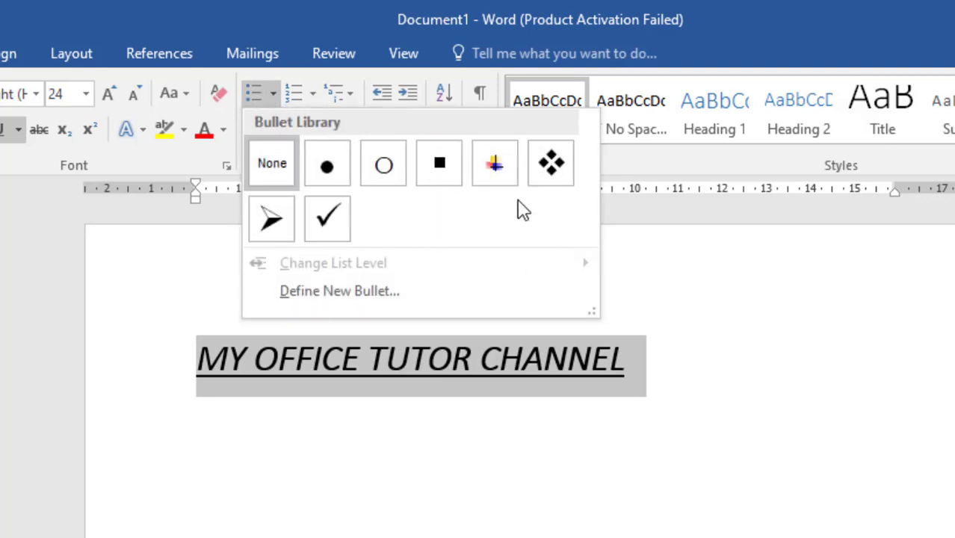
{"action": "left_click", "coordinate": [553, 165]}
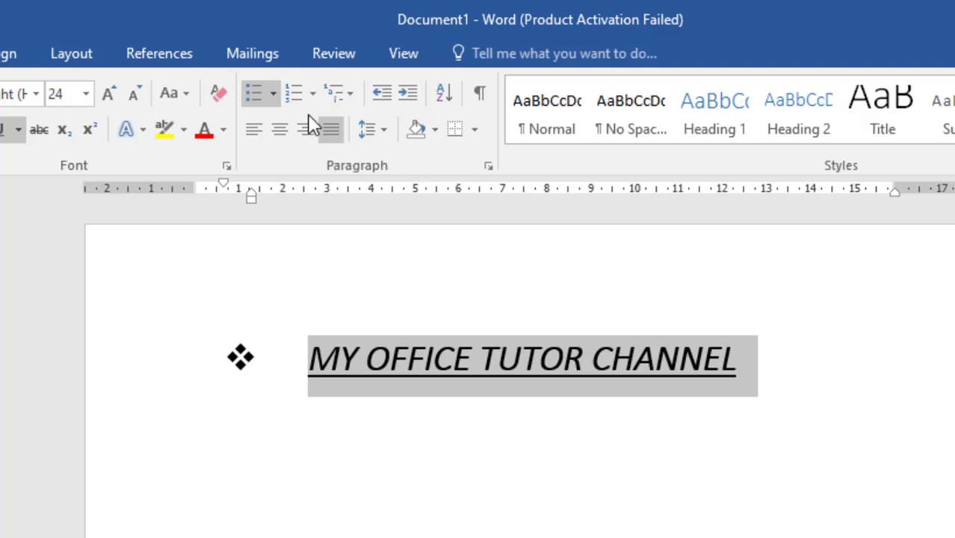
{"action": "left_click", "coordinate": [274, 95]}
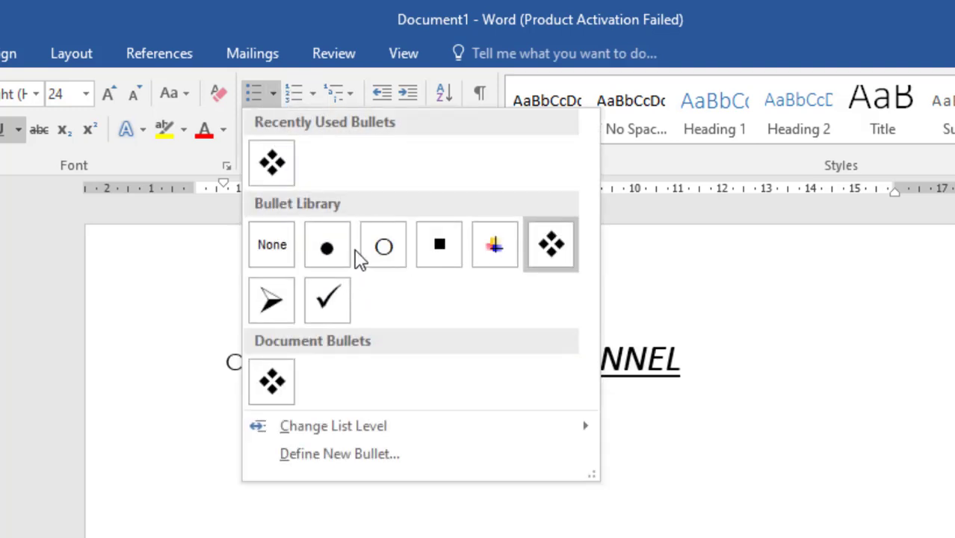
{"action": "left_click", "coordinate": [330, 245]}
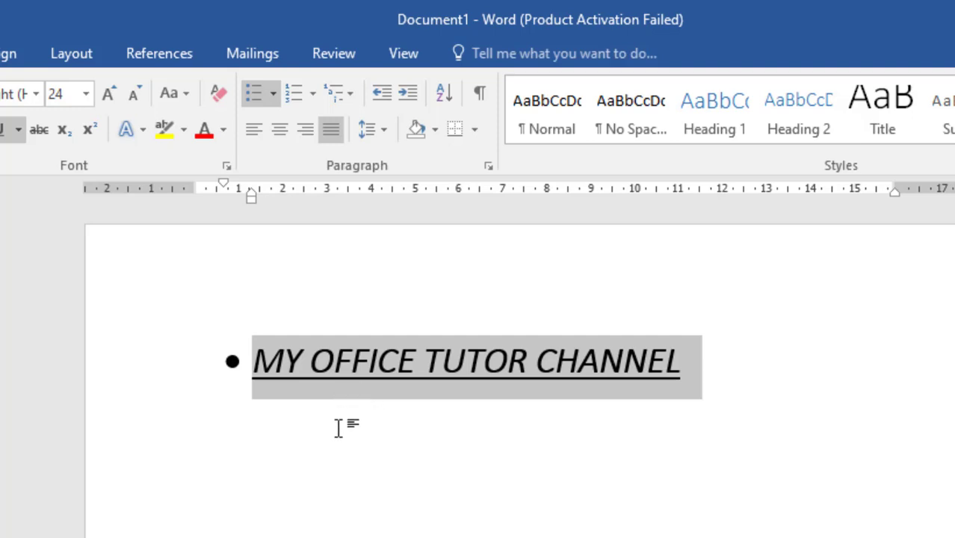
{"action": "left_click", "coordinate": [705, 364]}
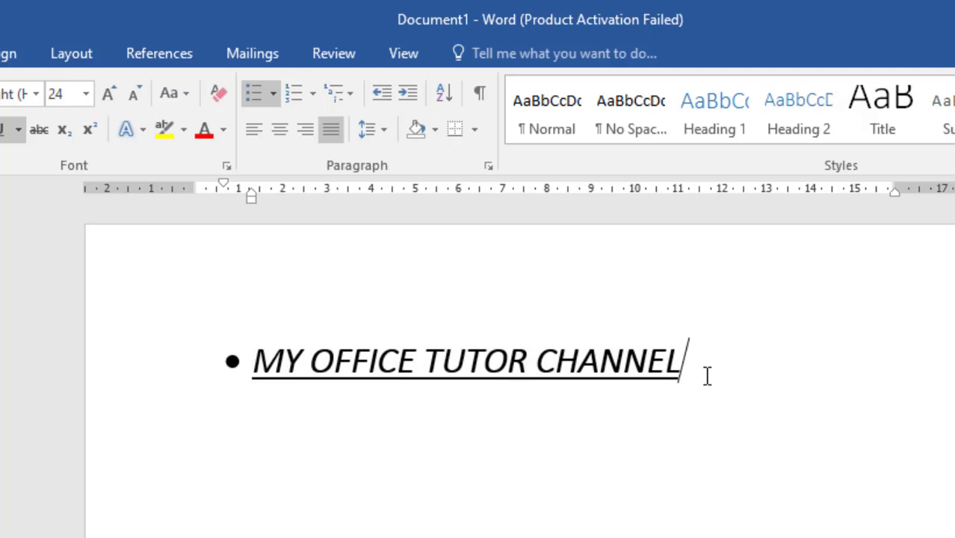
{"action": "key", "text": "Return"}
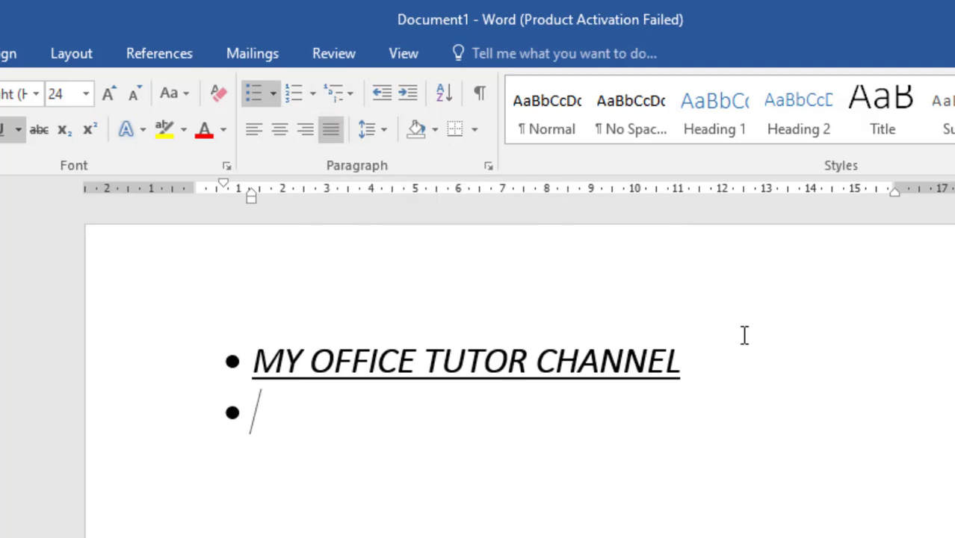
Step: Replace the title line's bullet with the A., B., C. numbering format
{"action": "left_click_drag", "start_coordinate": [699, 362], "coordinate": [200, 370]}
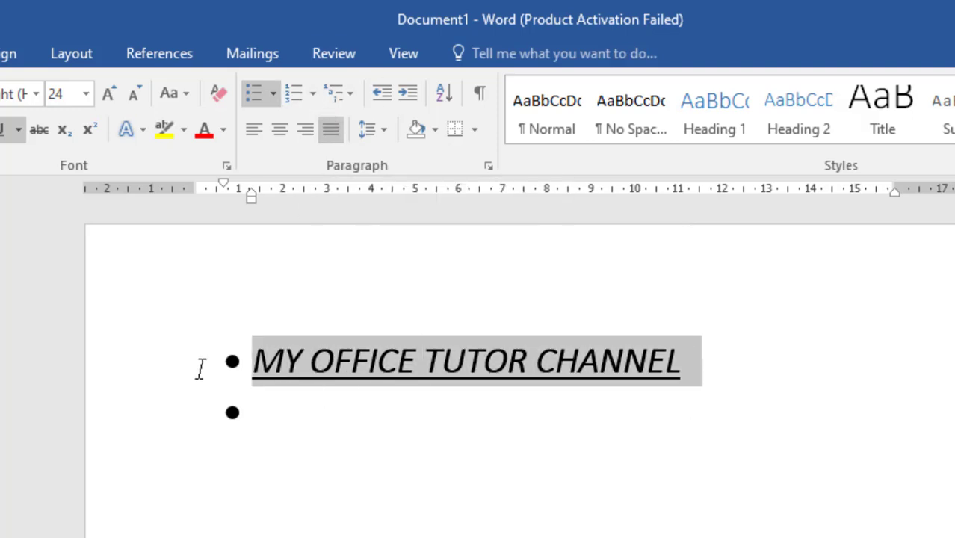
{"action": "left_click", "coordinate": [313, 97]}
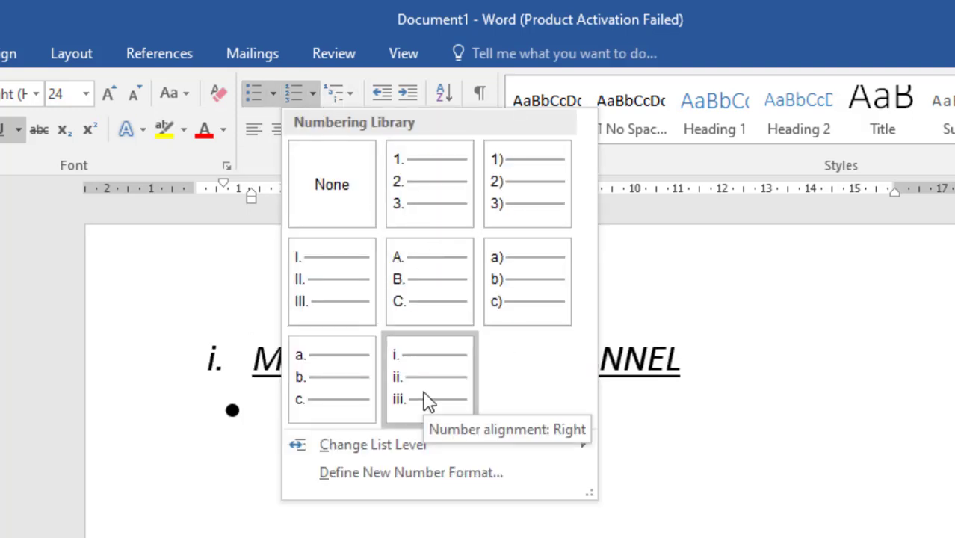
{"action": "left_click", "coordinate": [423, 324]}
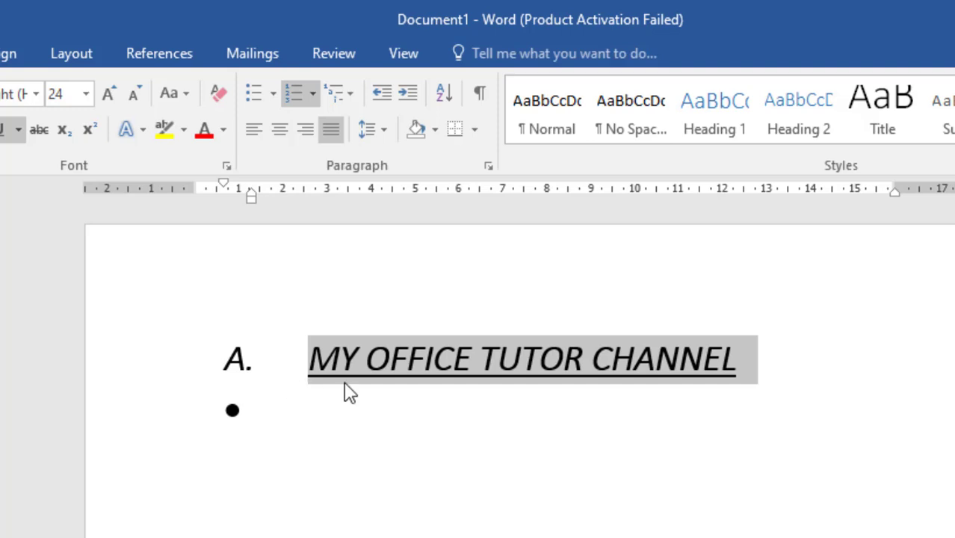
Step: Apply the 1., 1.1., 1.1.1. multilevel list format to the title line
{"action": "left_click", "coordinate": [351, 94]}
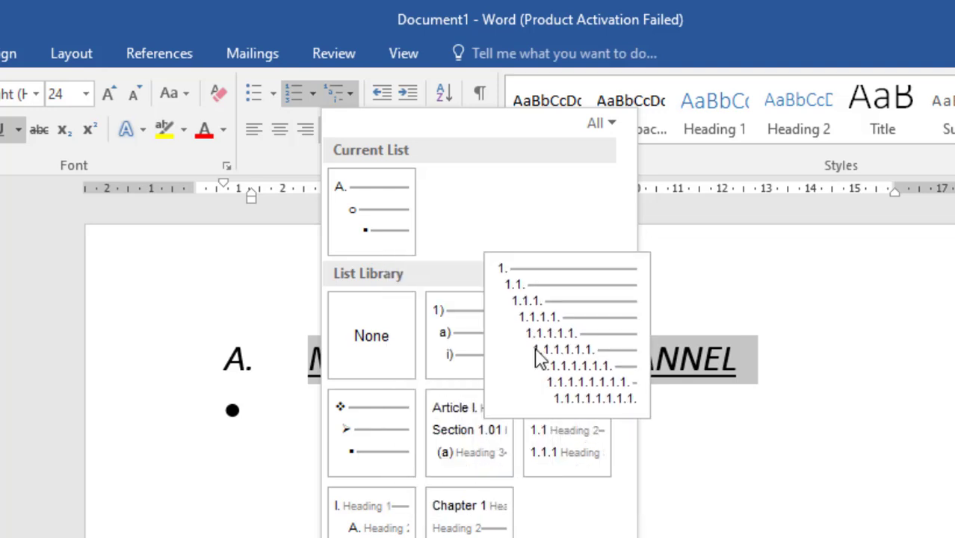
{"action": "left_click", "coordinate": [536, 357]}
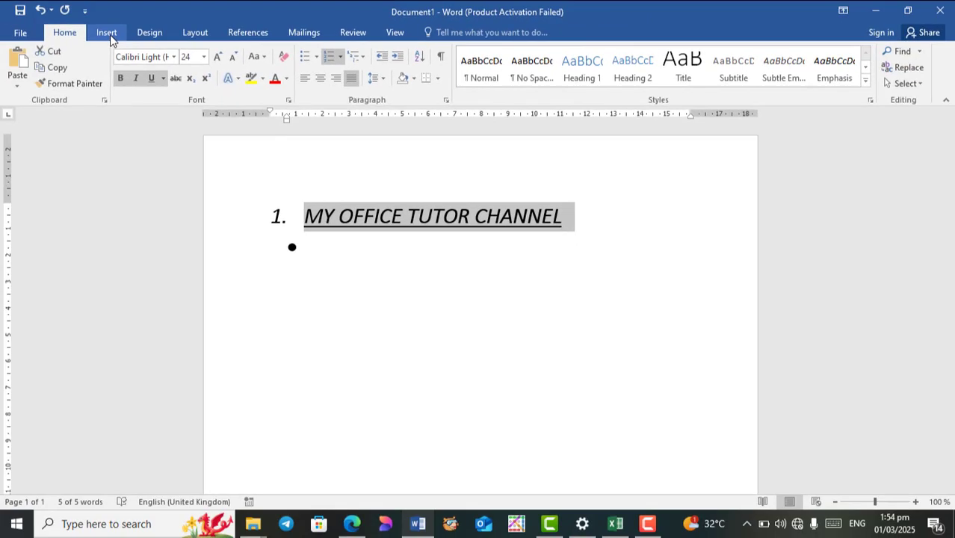
Step: Insert a Blank built-in header containing the text HGJBJGMBJKHK and return to the document body
{"action": "left_click", "coordinate": [108, 33]}
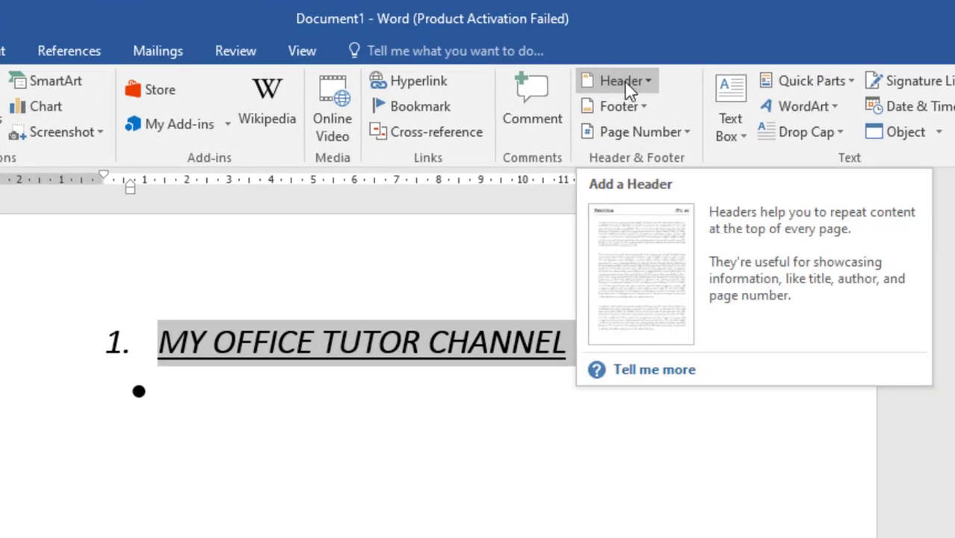
{"action": "left_click", "coordinate": [624, 80]}
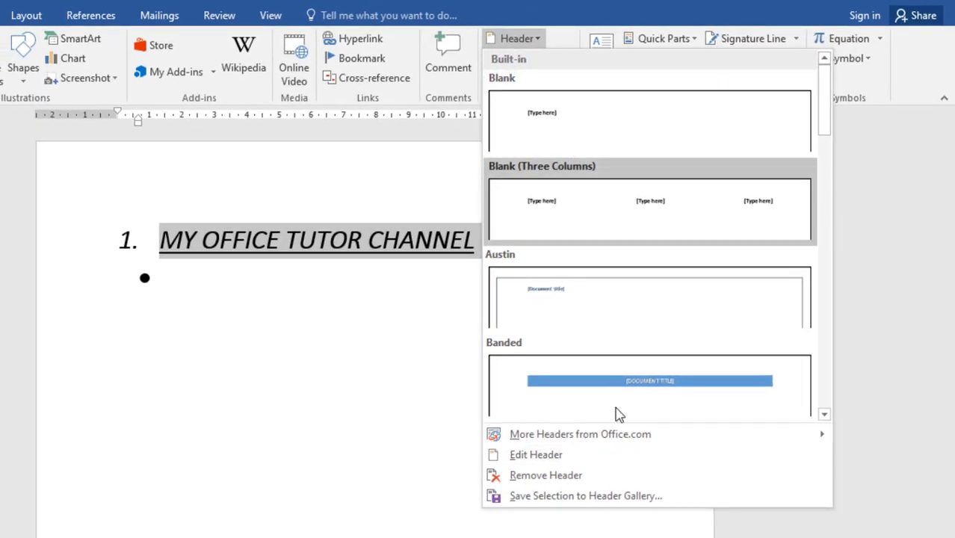
{"action": "left_click", "coordinate": [584, 133]}
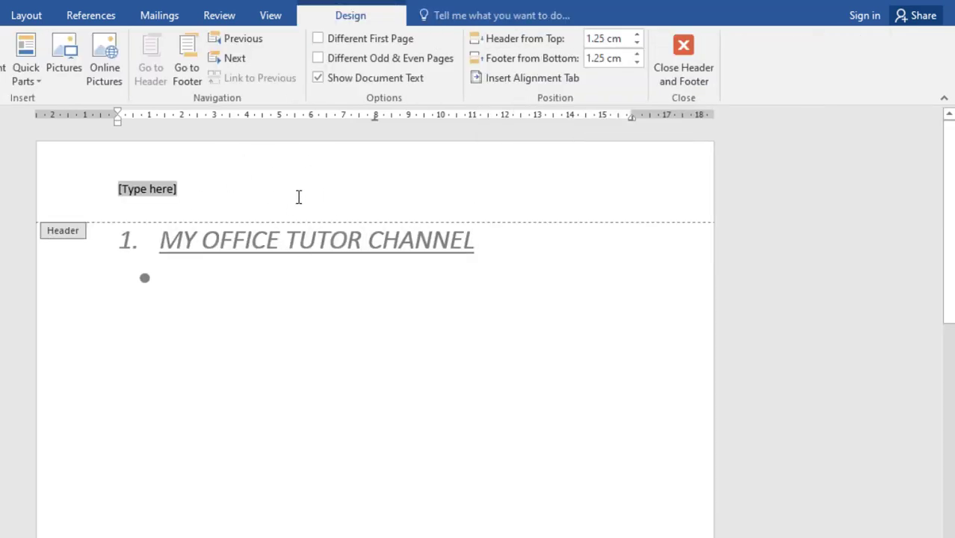
{"action": "type", "text": "HGJBJGMBJKHK"}
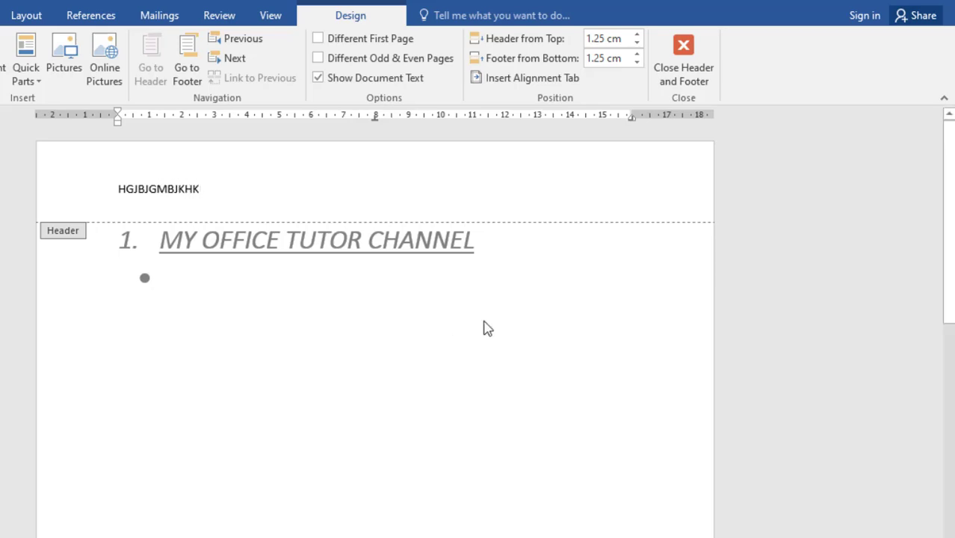
{"action": "left_click", "coordinate": [710, 88]}
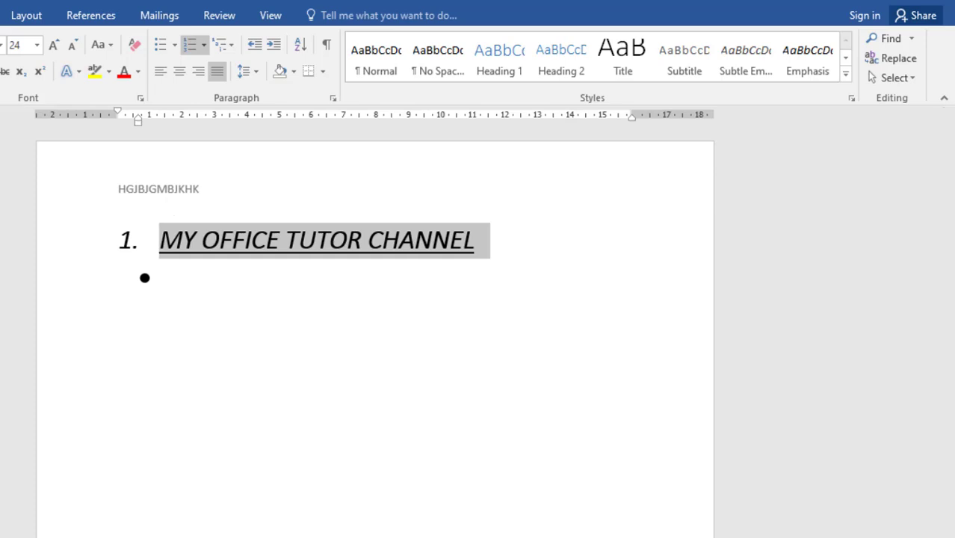
Step: Insert the built-in Austin footer into the document
{"action": "left_click", "coordinate": [0, 15]}
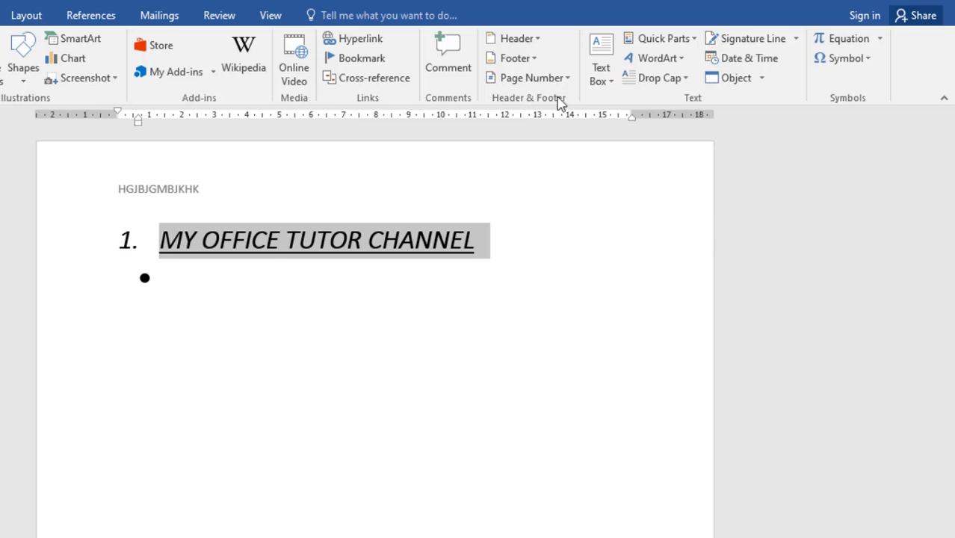
{"action": "left_click", "coordinate": [518, 60]}
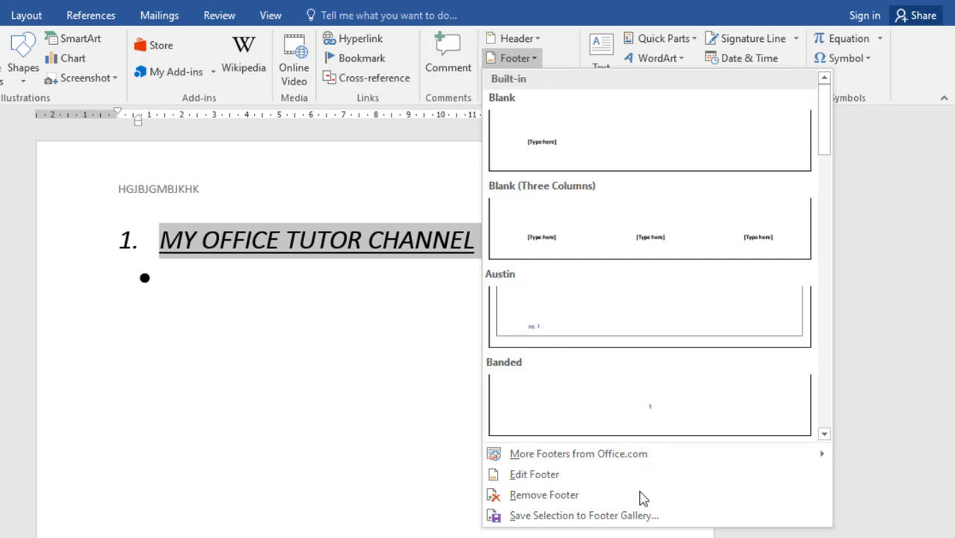
{"action": "left_click", "coordinate": [562, 335]}
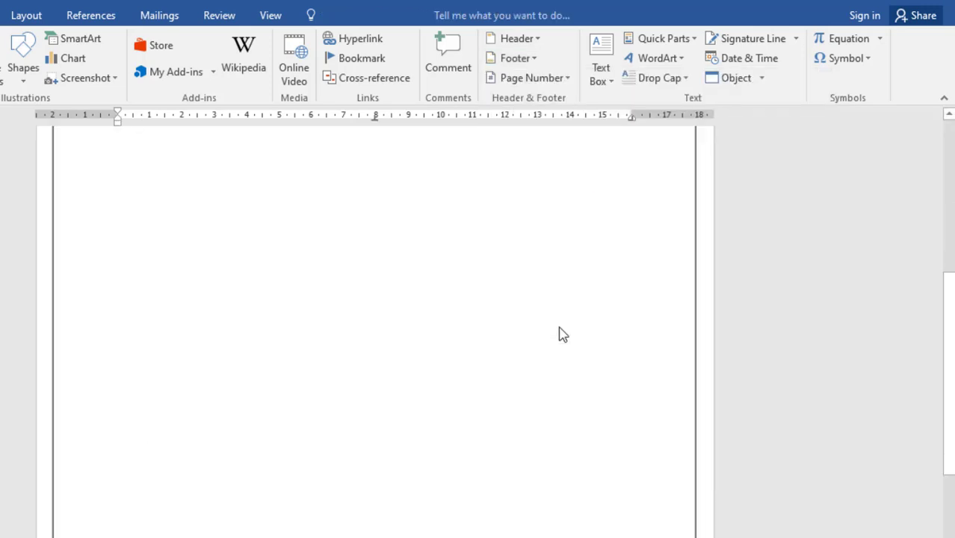